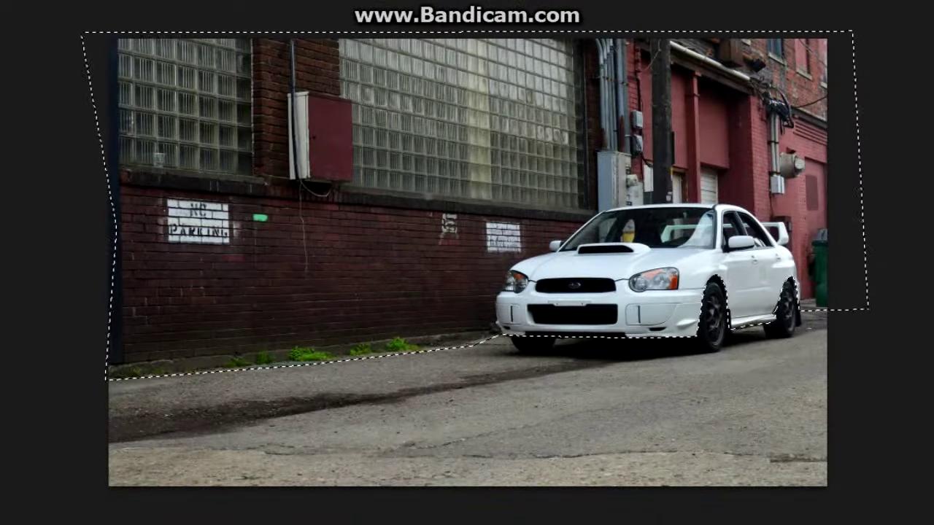
Select a triangular area beside the car and stretch it downward with Free Transform.
{"action": "left_click", "coordinate": [108, 356]}
{"action": "left_click", "coordinate": [284, 281]}
{"action": "double_click", "coordinate": [102, 82]}
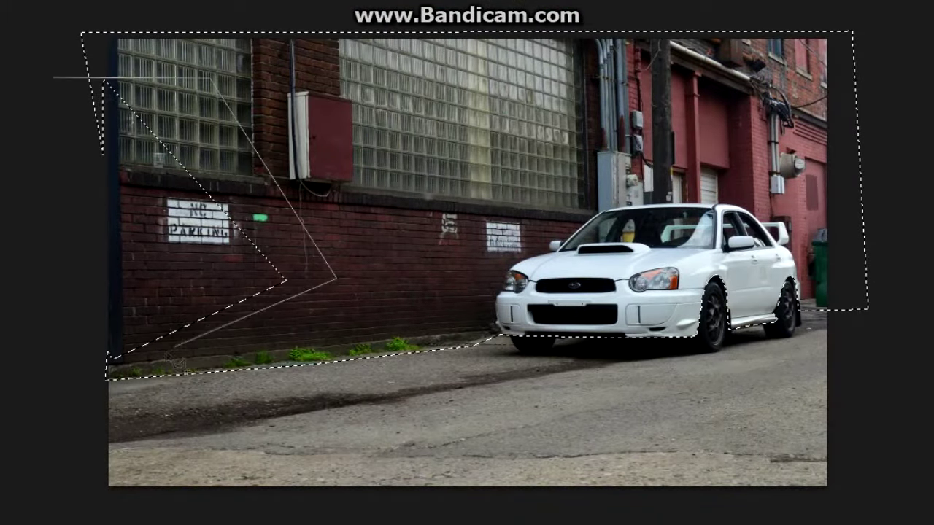
{"action": "key", "text": "ctrl+t"}
{"action": "left_click_drag", "start_coordinate": [447, 380], "coordinate": [448, 396]}
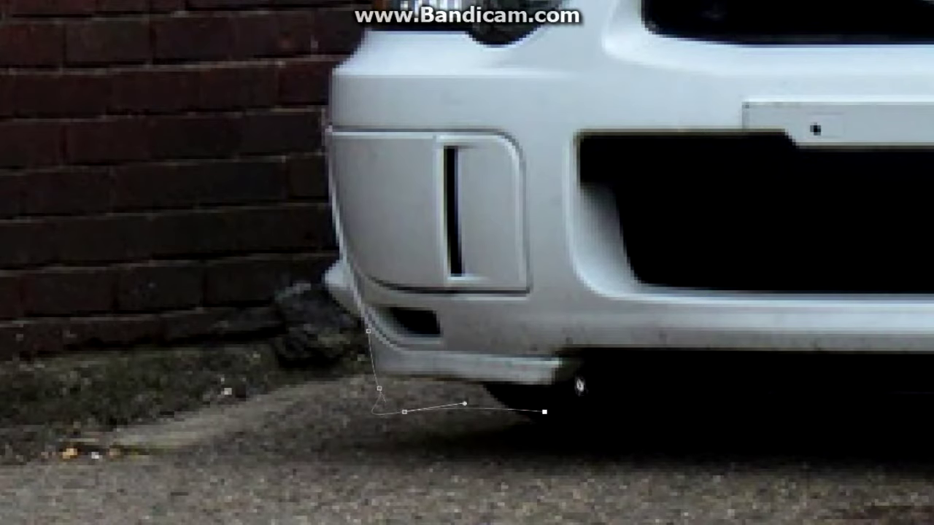
Turn the bumper path into a selection and fill the lip beneath it with light grey.
{"action": "right_click", "coordinate": [367, 335]}
{"action": "left_click", "coordinate": [511, 146]}
{"action": "key", "text": "Return"}
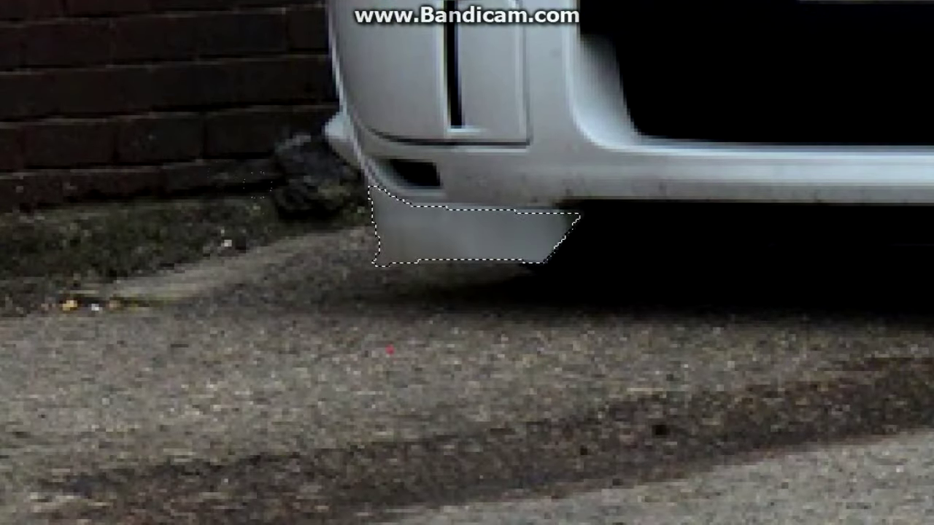
{"action": "right_click", "coordinate": [598, 296]}
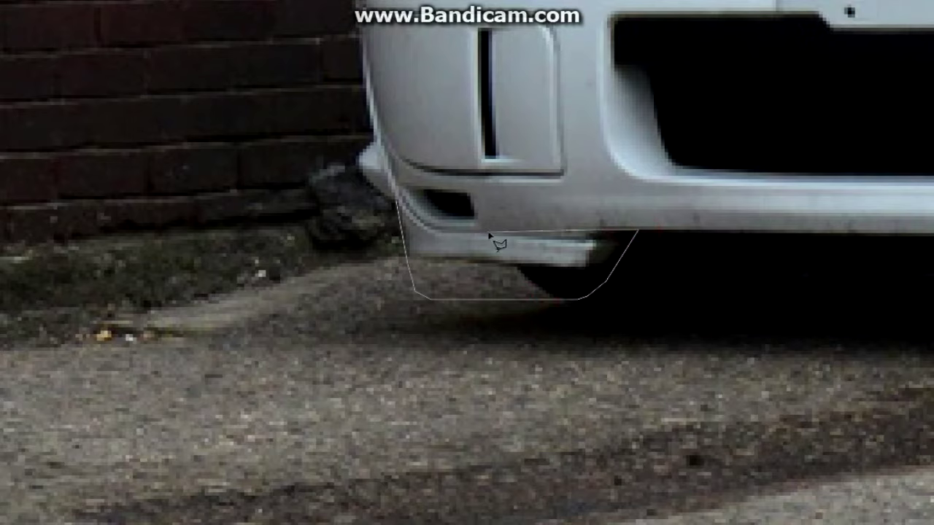
{"action": "left_click", "coordinate": [405, 205]}
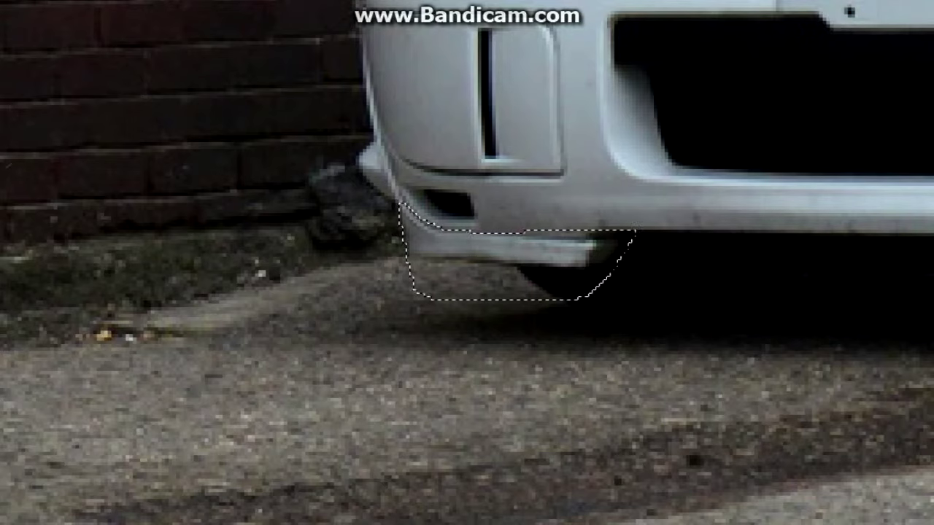
{"action": "key", "text": "alt+BackSpace"}
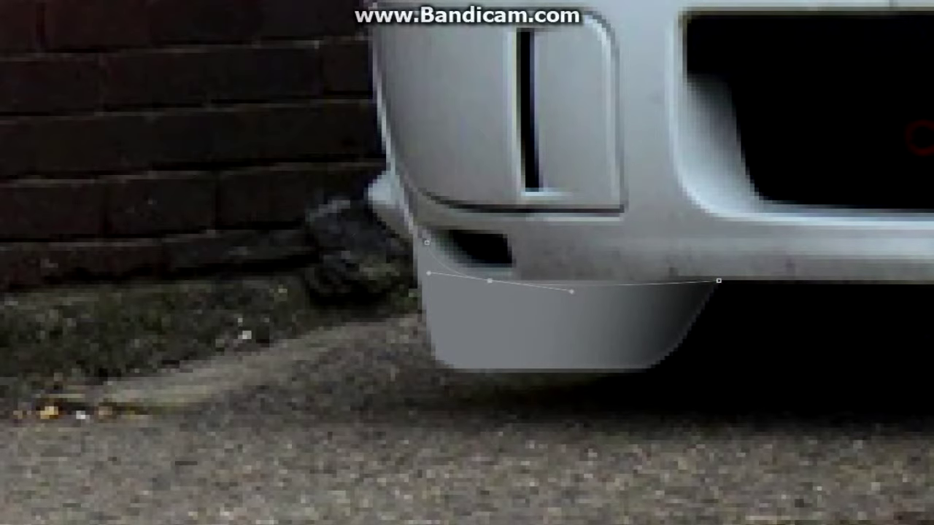
{"action": "right_click", "coordinate": [130, 4]}
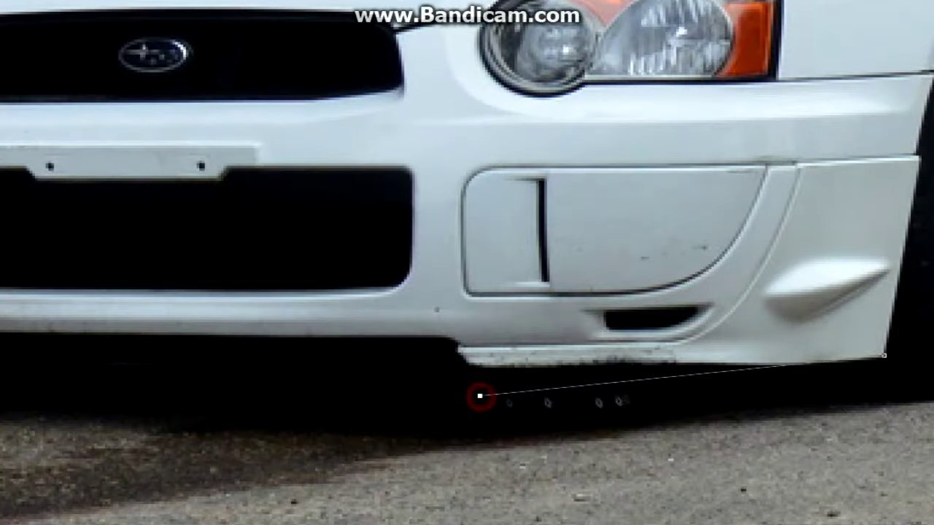
Curve a path along the bumper edge and stroke it dark as a panel line.
{"action": "left_click", "coordinate": [688, 398]}
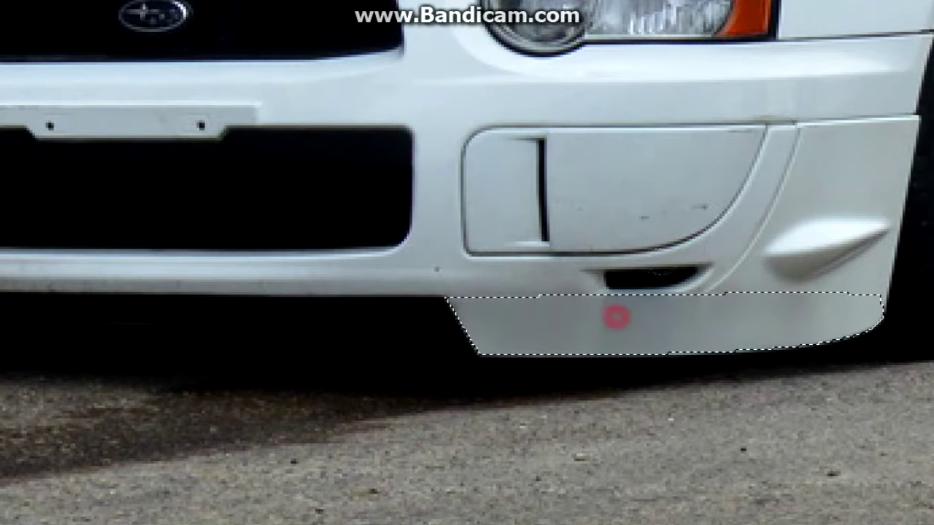
{"action": "left_click", "coordinate": [623, 129]}
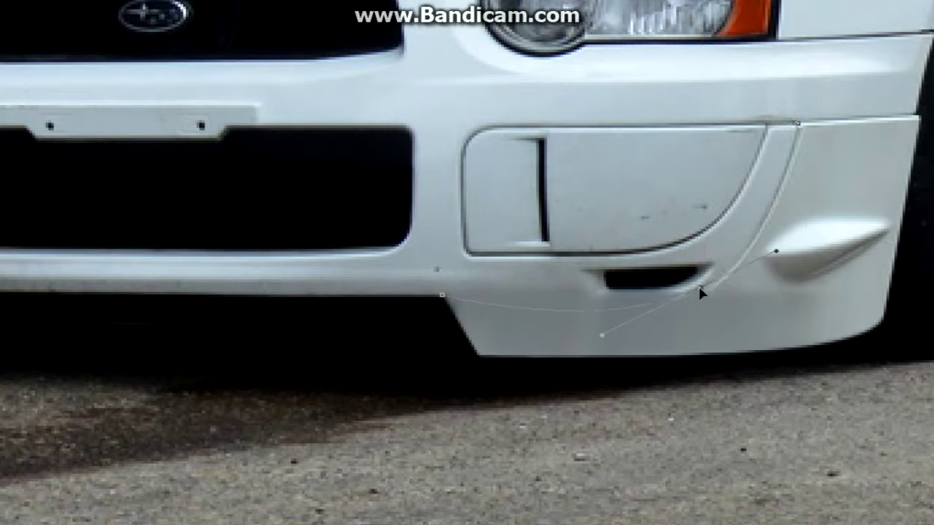
{"action": "right_click", "coordinate": [582, 303]}
{"action": "left_click", "coordinate": [667, 100]}
{"action": "key", "text": "Return"}
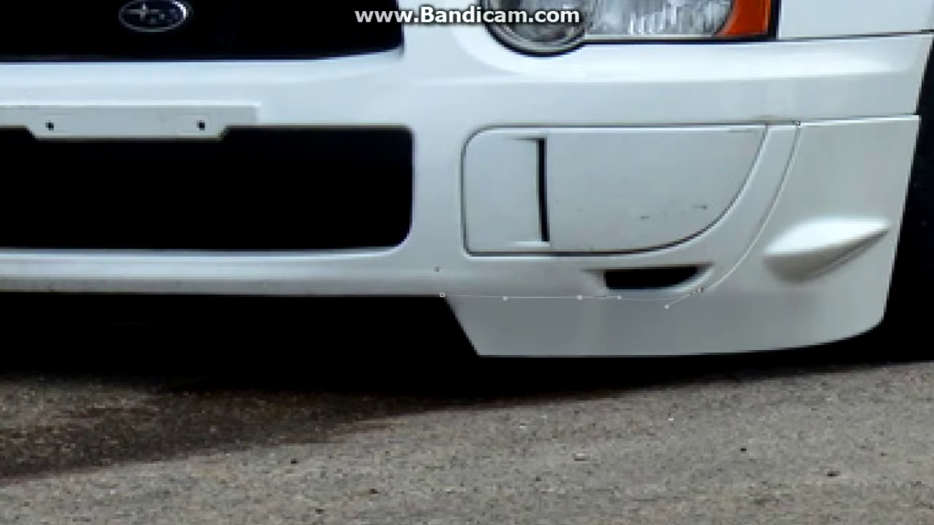
{"action": "left_click", "coordinate": [696, 141]}
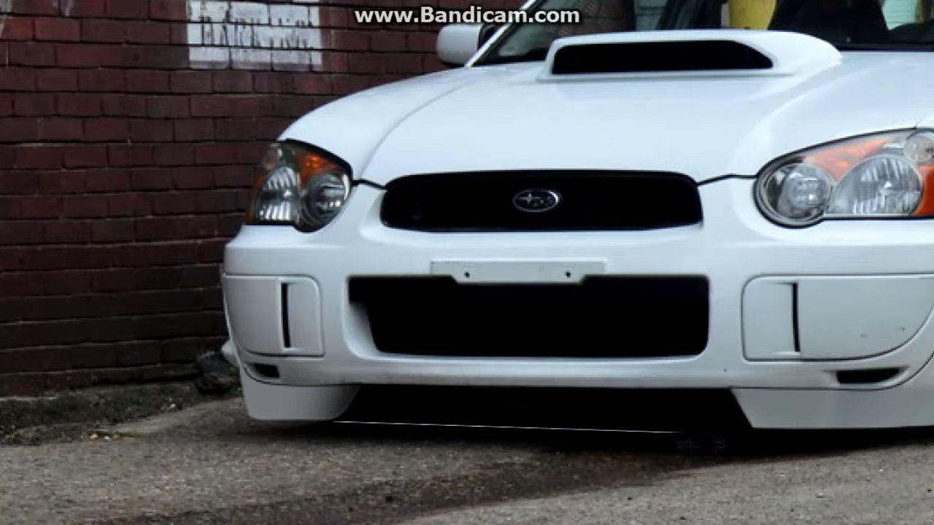
Close the path under the bumper and sill, fill it black, and deselect.
{"action": "left_click", "coordinate": [751, 429]}
{"action": "left_click", "coordinate": [729, 389]}
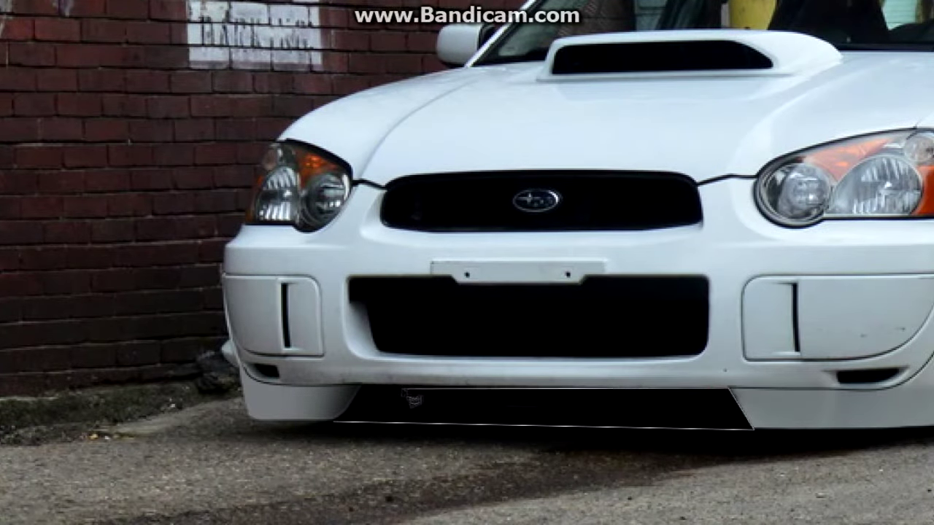
{"action": "key", "text": "ctrl+Return"}
{"action": "right_click", "coordinate": [343, 426]}
{"action": "left_click", "coordinate": [109, 25]}
{"action": "key", "text": "ctrl+d"}
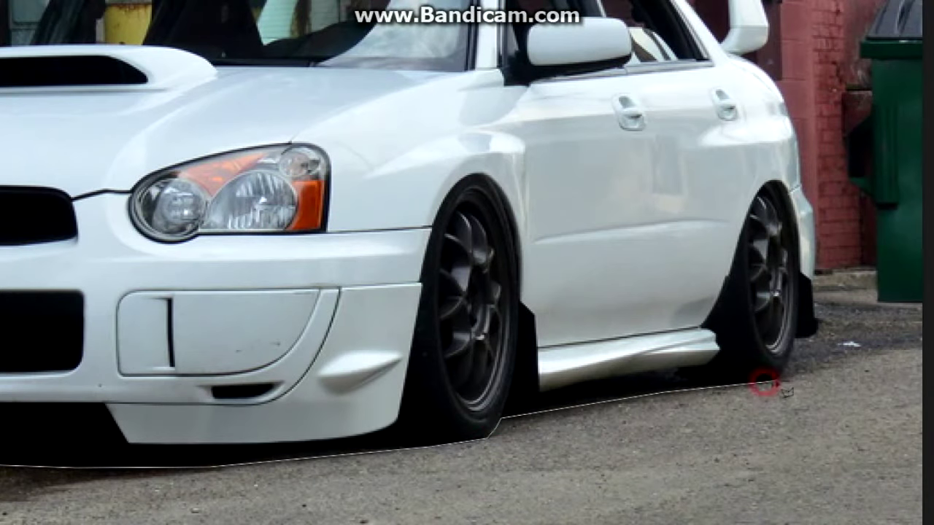
Scroll around the image to inspect the blacked-out wheel wells and sill.
{"action": "scroll", "coordinate": [809, 235], "scroll_direction": "right", "scroll_amount": 2}
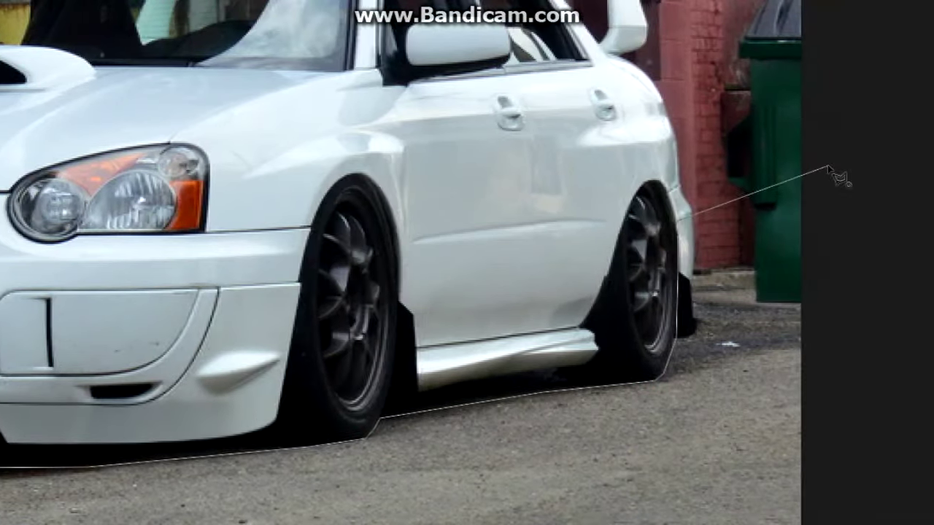
{"action": "scroll", "coordinate": [840, 178], "scroll_direction": "up", "scroll_amount": 2}
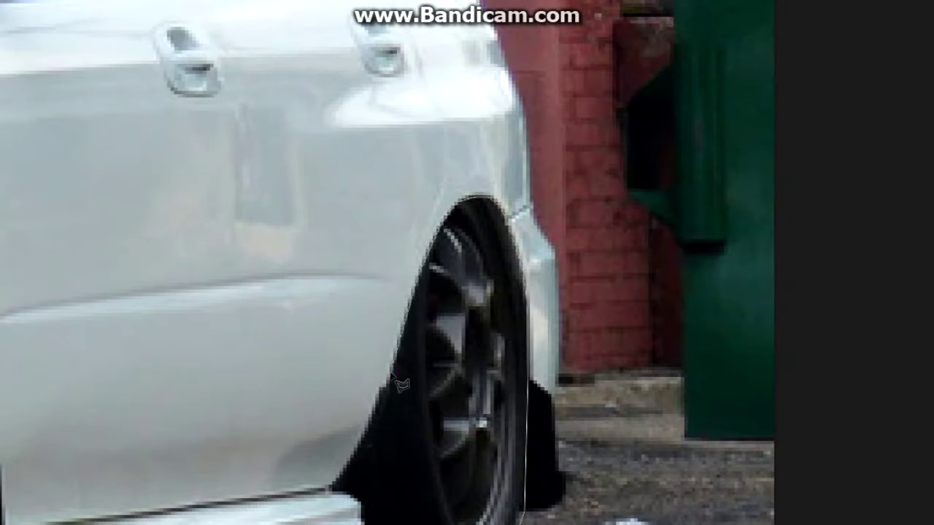
{"action": "scroll", "coordinate": [372, 487], "scroll_direction": "down", "scroll_amount": 2}
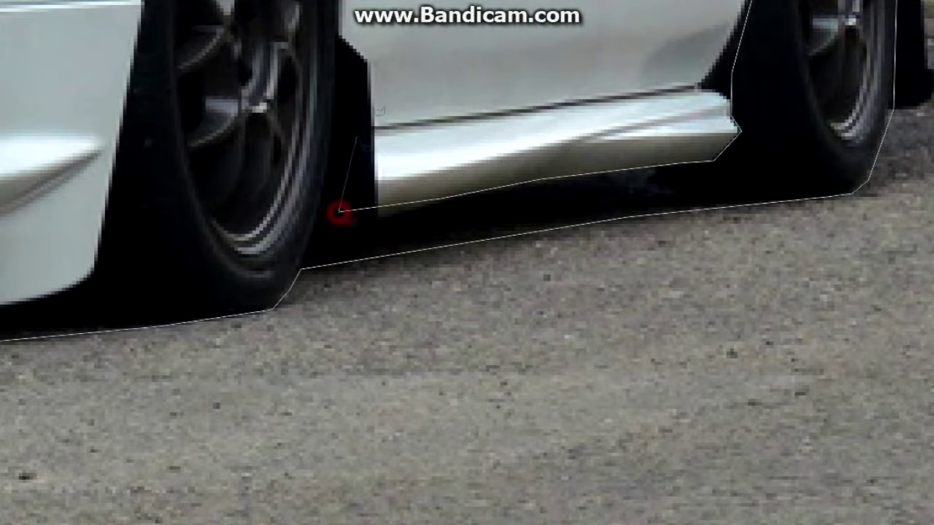
{"action": "scroll", "coordinate": [348, 224], "scroll_direction": "up", "scroll_amount": 2}
{"action": "scroll", "coordinate": [335, 146], "scroll_direction": "up", "scroll_amount": 2}
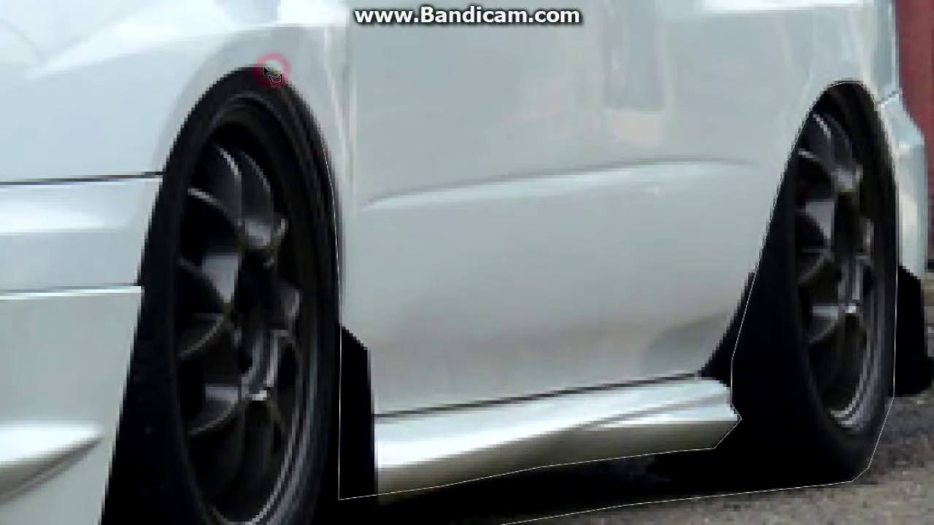
{"action": "scroll", "coordinate": [150, 288], "scroll_direction": "down", "scroll_amount": 1}
{"action": "scroll", "coordinate": [109, 346], "scroll_direction": "down", "scroll_amount": 2}
{"action": "scroll", "coordinate": [86, 375], "scroll_direction": "left", "scroll_amount": 1}
{"action": "scroll", "coordinate": [117, 391], "scroll_direction": "left", "scroll_amount": 1}
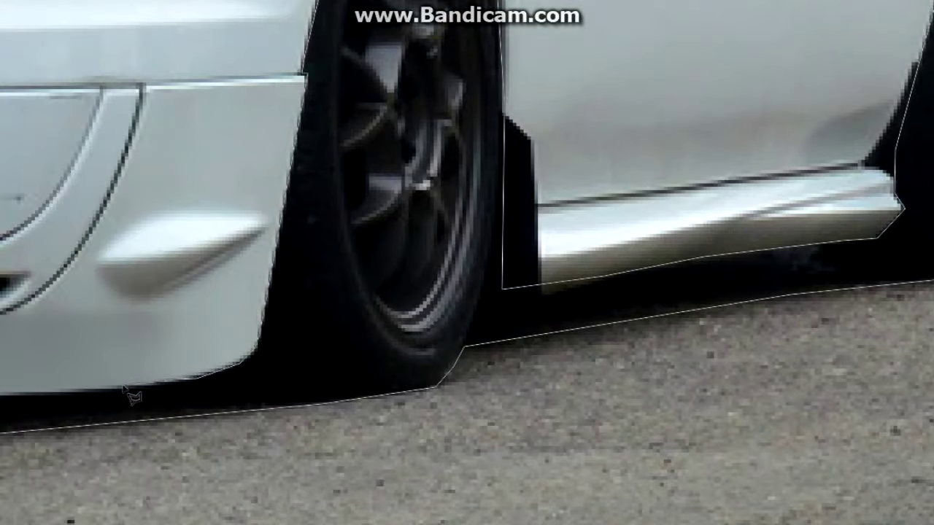
{"action": "scroll", "coordinate": [102, 395], "scroll_direction": "left", "scroll_amount": 5}
{"action": "scroll", "coordinate": [102, 395], "scroll_direction": "left", "scroll_amount": 1}
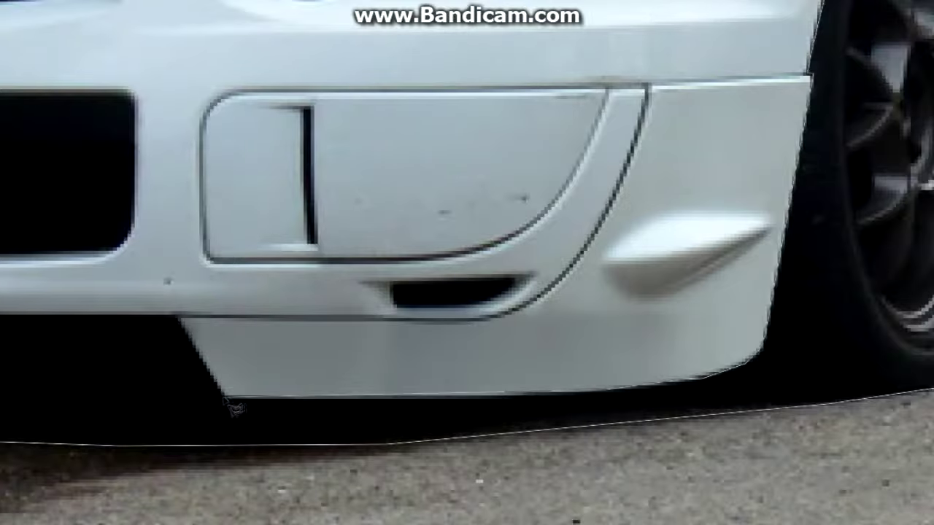
{"action": "scroll", "coordinate": [102, 395], "scroll_direction": "left", "scroll_amount": 4}
{"action": "scroll", "coordinate": [99, 394], "scroll_direction": "left", "scroll_amount": 6}
{"action": "scroll", "coordinate": [209, 386], "scroll_direction": "down", "scroll_amount": 3}
{"action": "scroll", "coordinate": [215, 388], "scroll_direction": "down", "scroll_amount": 1}
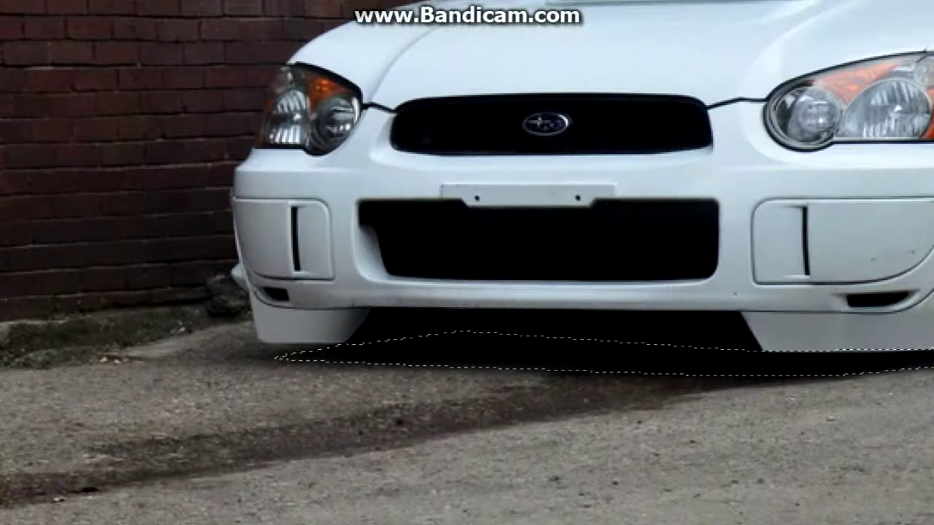
{"action": "scroll", "coordinate": [215, 388], "scroll_direction": "right", "scroll_amount": 4}
{"action": "scroll", "coordinate": [248, 119], "scroll_direction": "down", "scroll_amount": 1}
{"action": "scroll", "coordinate": [248, 119], "scroll_direction": "down", "scroll_amount": 1}
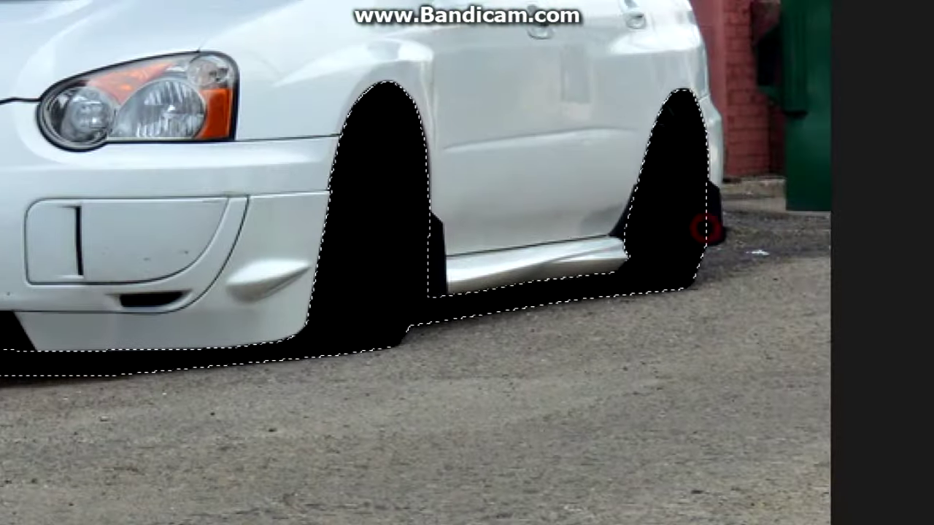
{"action": "scroll", "coordinate": [248, 119], "scroll_direction": "down", "scroll_amount": 1}
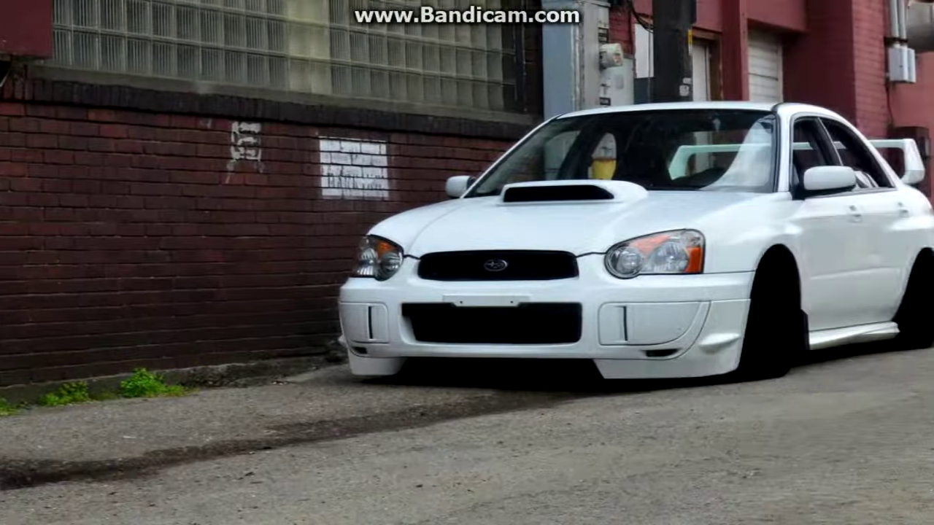
Fill the patch beside the licence plate with white, then draw an oval around the chrome wheel.
{"action": "scroll", "coordinate": [547, 230], "scroll_direction": "up", "scroll_amount": 3}
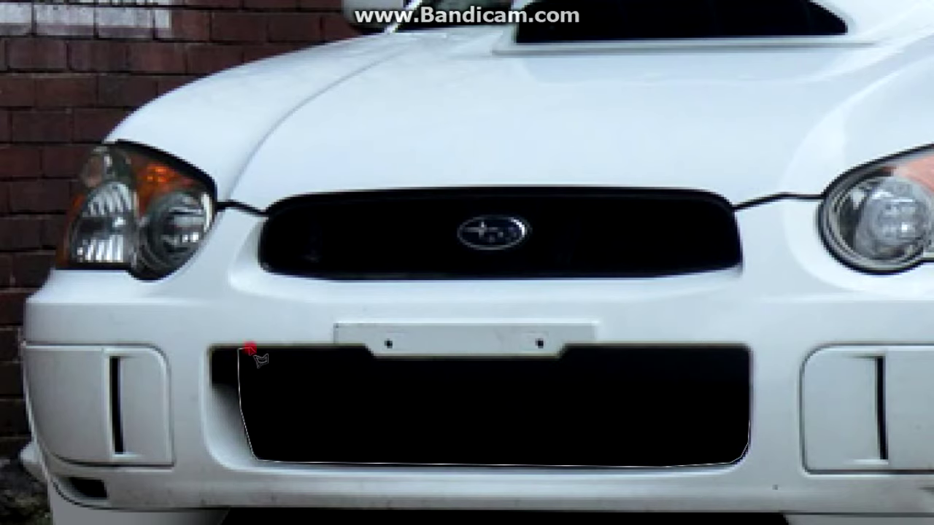
{"action": "left_click", "coordinate": [744, 349]}
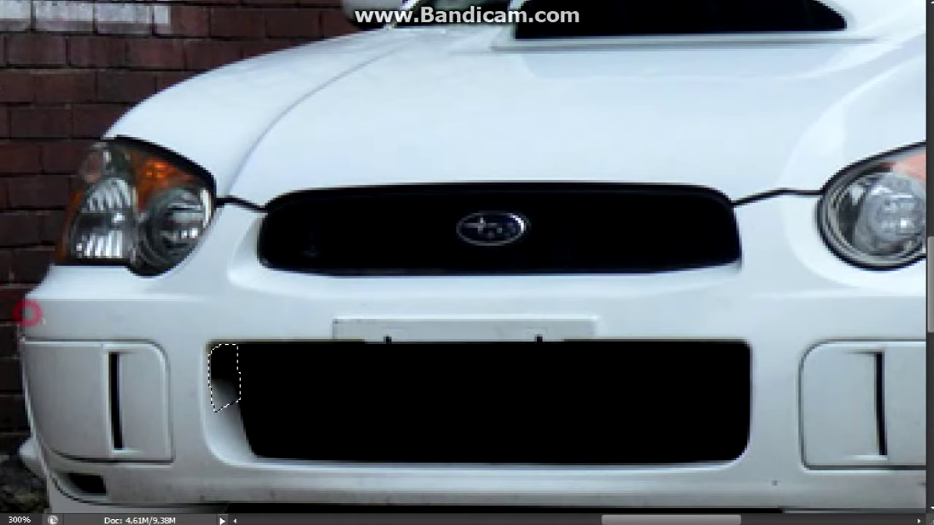
{"action": "key", "text": "Delete"}
{"action": "key", "text": "ctrl+d"}
{"action": "left_click", "coordinate": [62, 271]}
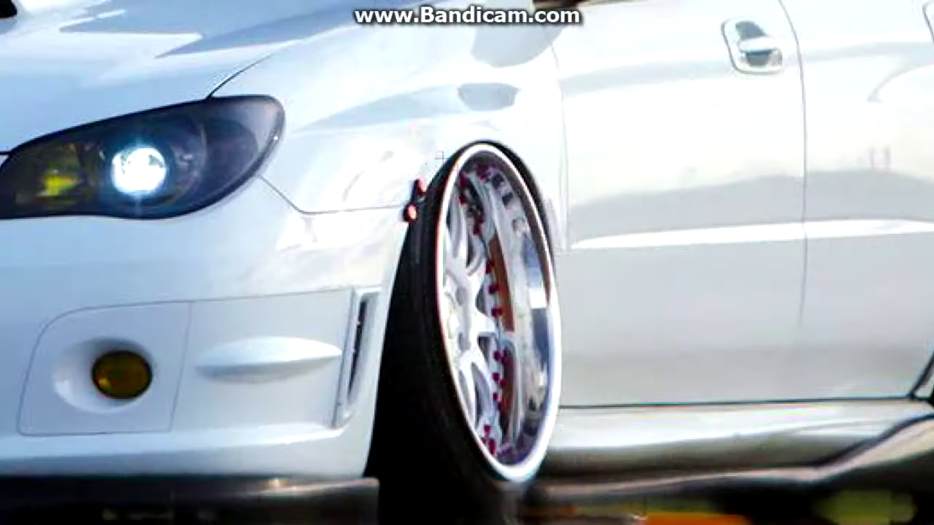
{"action": "left_click_drag", "start_coordinate": [426, 144], "coordinate": [558, 519]}
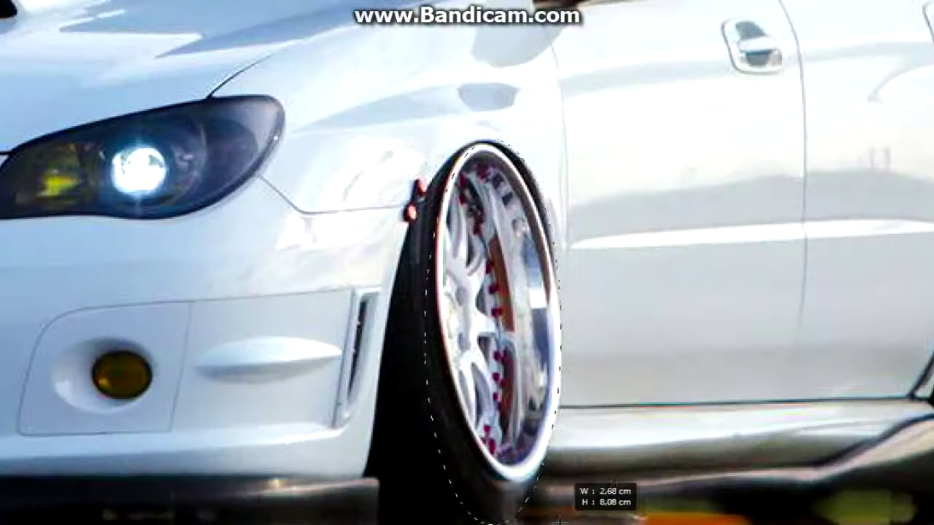
Tilt the oval selection to the wheel, add the tire with the lasso, and copy it.
{"action": "key", "text": "ctrl+t"}
{"action": "left_click_drag", "start_coordinate": [615, 62], "coordinate": [602, 44]}
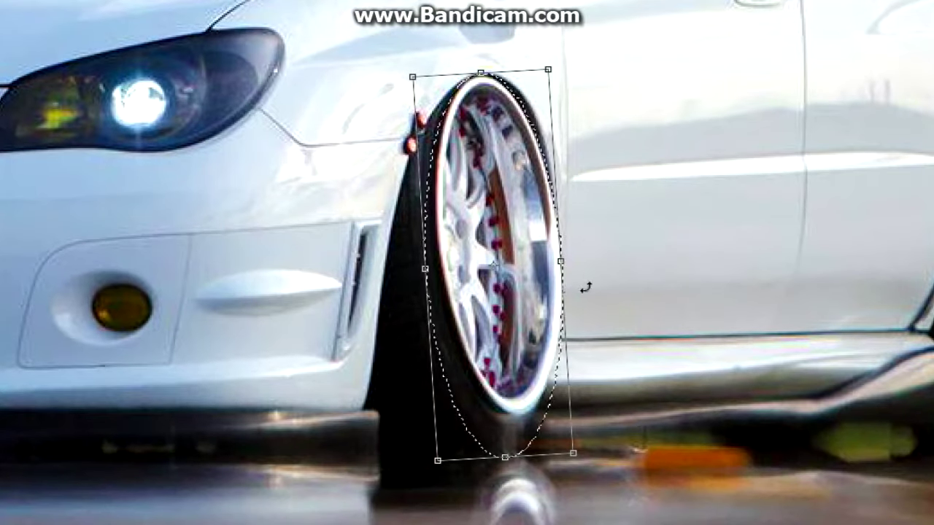
{"action": "key", "text": "Return"}
{"action": "left_click_drag", "start_coordinate": [478, 75], "coordinate": [386, 456]}
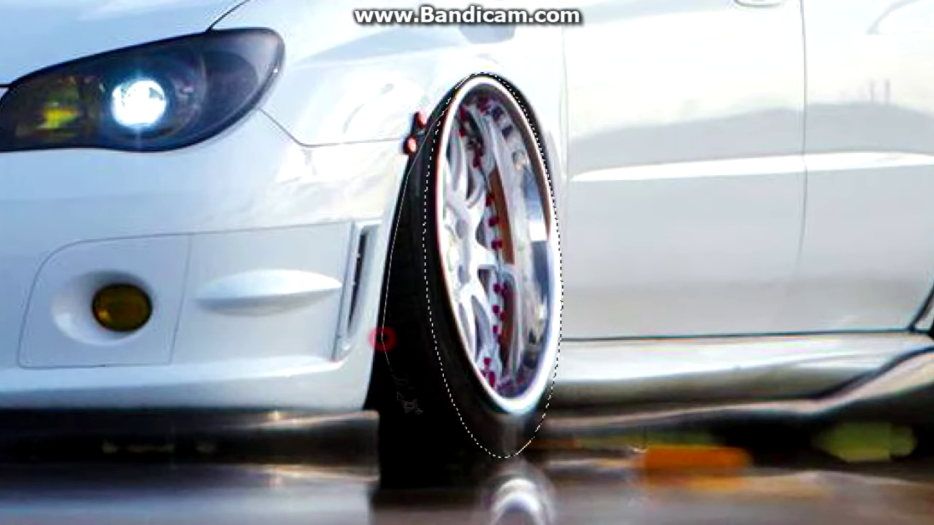
{"action": "left_click_drag", "start_coordinate": [407, 496], "coordinate": [510, 458]}
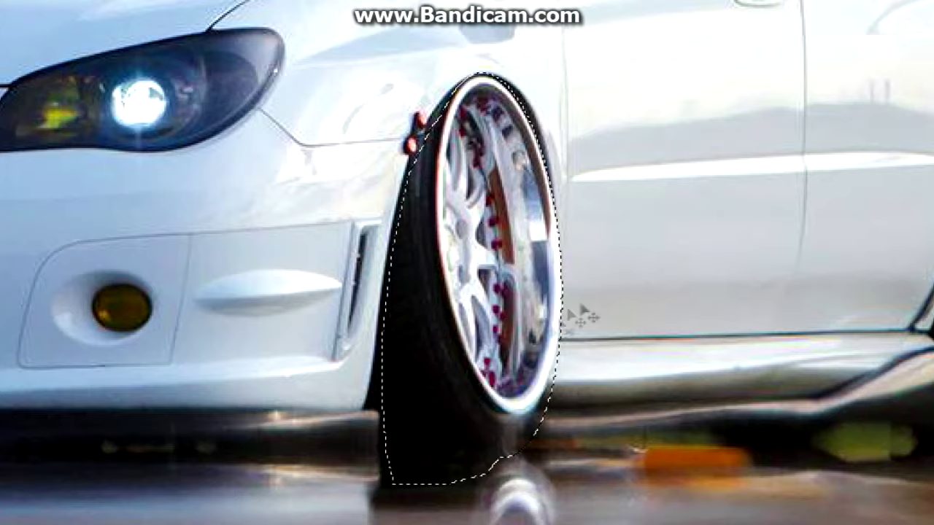
{"action": "left_click_drag", "start_coordinate": [569, 326], "coordinate": [557, 391]}
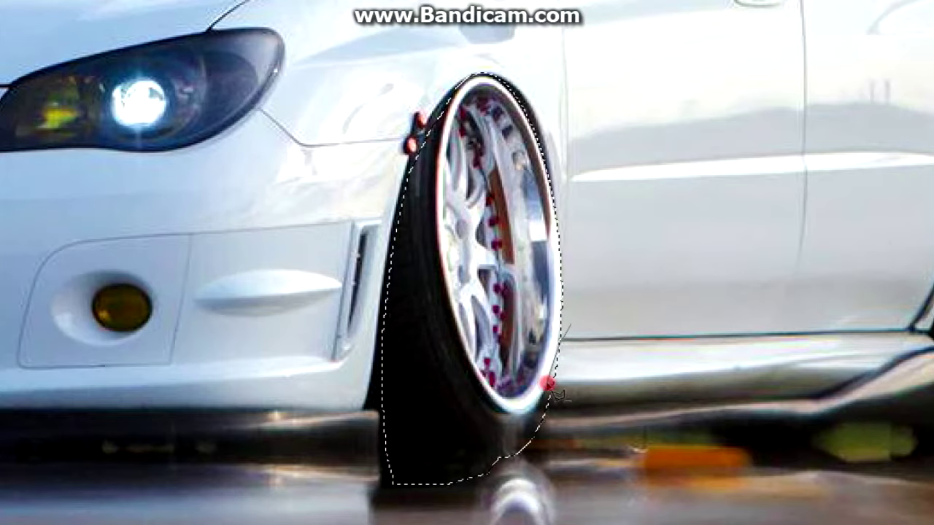
{"action": "left_click_drag", "start_coordinate": [520, 459], "coordinate": [511, 459]}
{"action": "key", "text": "ctrl+c"}
Paste the wheel into the Subaru photo and scale it to fill the front arch.
{"action": "key", "text": "ctrl+v"}
{"action": "key", "text": "ctrl+t"}
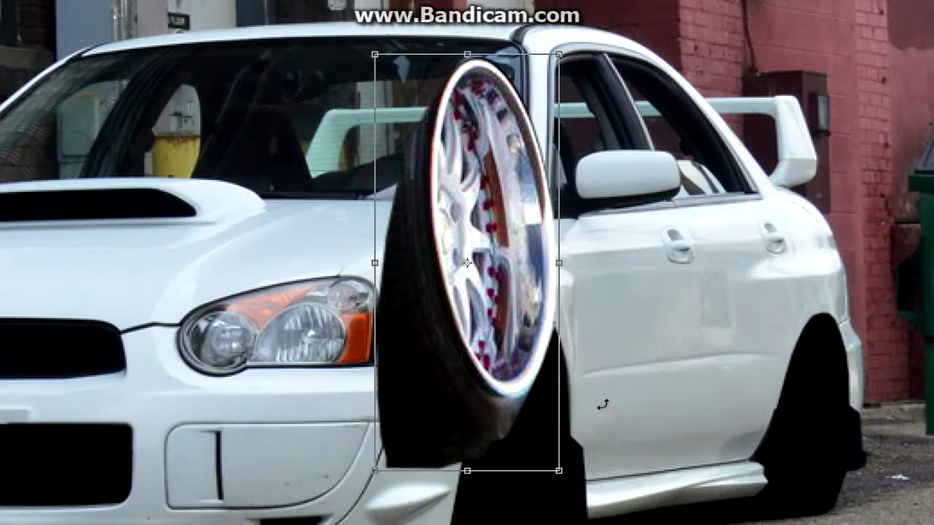
{"action": "left_click_drag", "start_coordinate": [467, 263], "coordinate": [498, 379]}
{"action": "left_click_drag", "start_coordinate": [498, 460], "coordinate": [498, 413]}
{"action": "scroll", "coordinate": [467, 383], "scroll_direction": "up", "scroll_amount": 2}
{"action": "left_click_drag", "start_coordinate": [522, 448], "coordinate": [525, 461]}
{"action": "left_click_drag", "start_coordinate": [523, 187], "coordinate": [523, 178]}
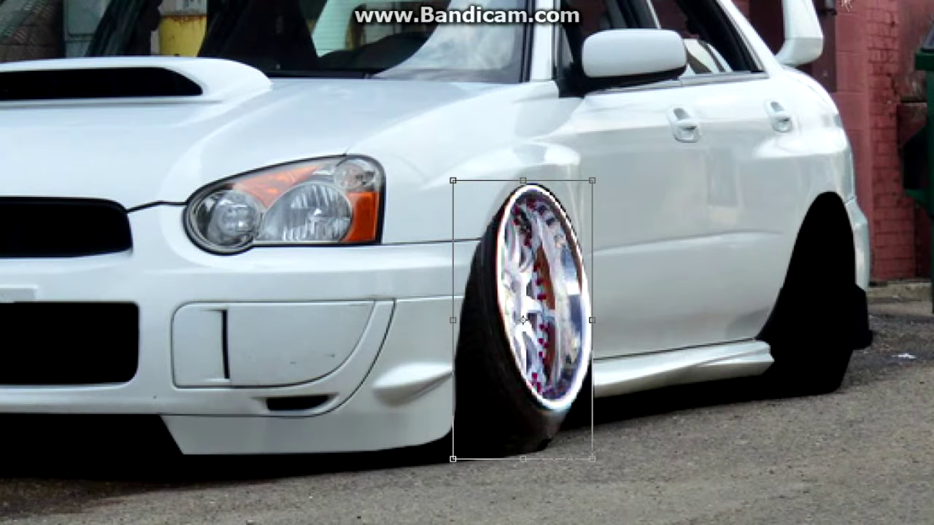
{"action": "key", "text": "Return"}
Raise the wheel's contrast to 46 and lighten the tire edge beside the bumper.
{"action": "left_click", "coordinate": [73, 1]}
{"action": "left_click", "coordinate": [307, 1]}
{"action": "left_click_drag", "start_coordinate": [492, 139], "coordinate": [513, 138]}
{"action": "left_click", "coordinate": [637, 78]}
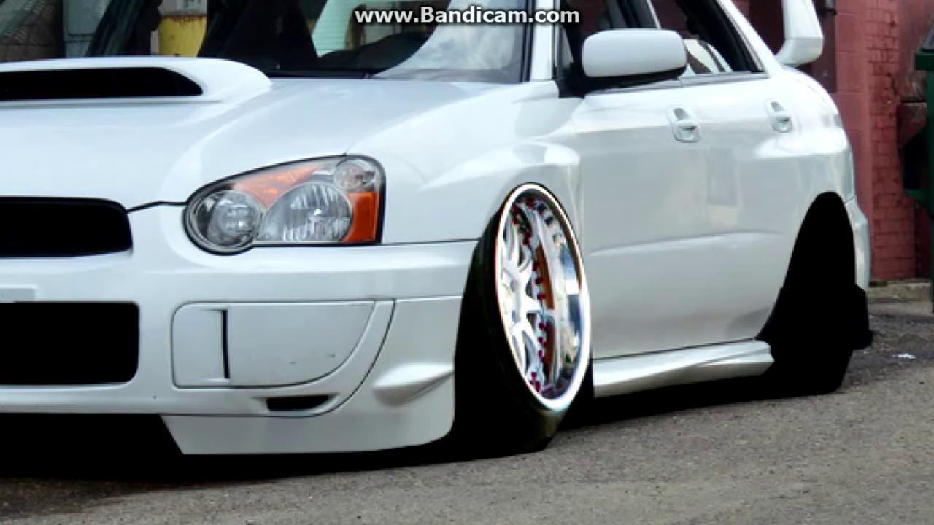
{"action": "left_click_drag", "start_coordinate": [470, 232], "coordinate": [467, 336]}
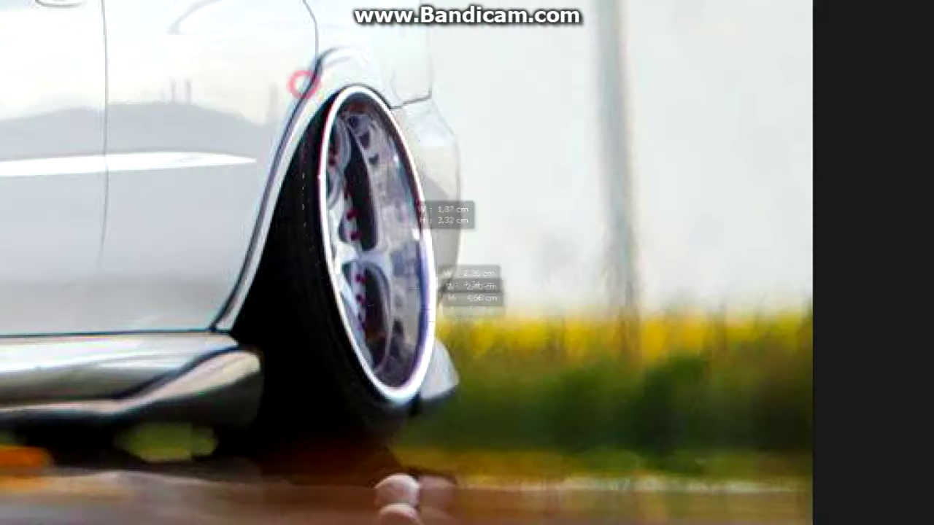
Fit the wheel selection to the rim, then size and angle the copy onto the rear arch.
{"action": "left_click_drag", "start_coordinate": [460, 43], "coordinate": [478, 73]}
{"action": "left_click_drag", "start_coordinate": [445, 239], "coordinate": [433, 241]}
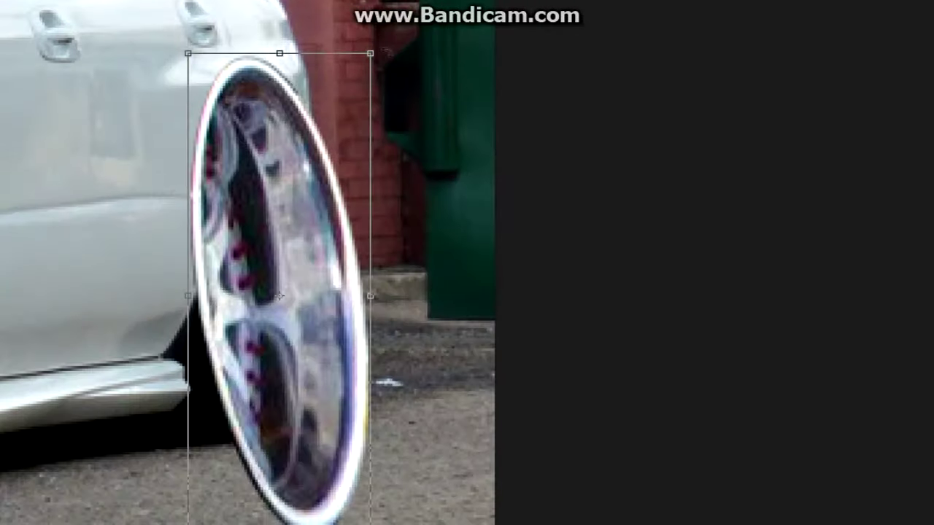
{"action": "left_click_drag", "start_coordinate": [371, 52], "coordinate": [317, 182]}
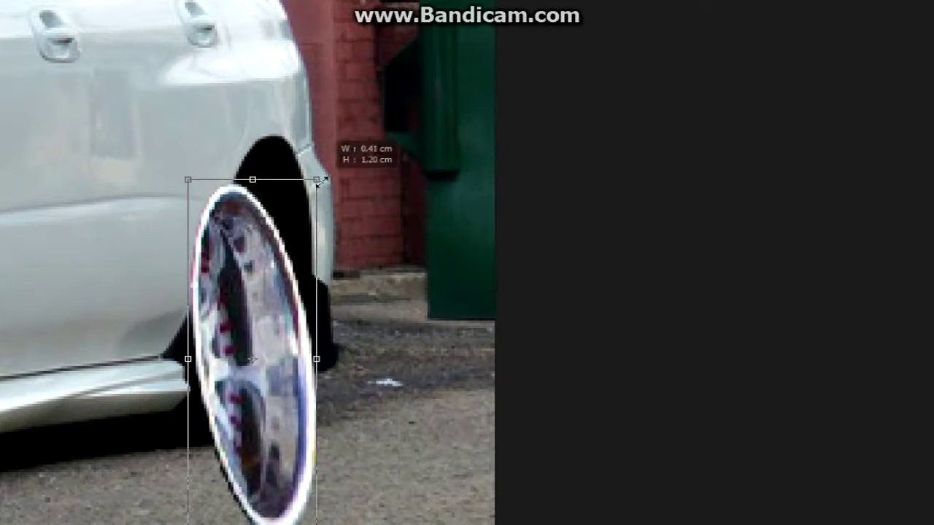
{"action": "left_click_drag", "start_coordinate": [355, 437], "coordinate": [348, 454]}
{"action": "left_click_drag", "start_coordinate": [357, 124], "coordinate": [409, 92]}
{"action": "key", "text": "Return"}
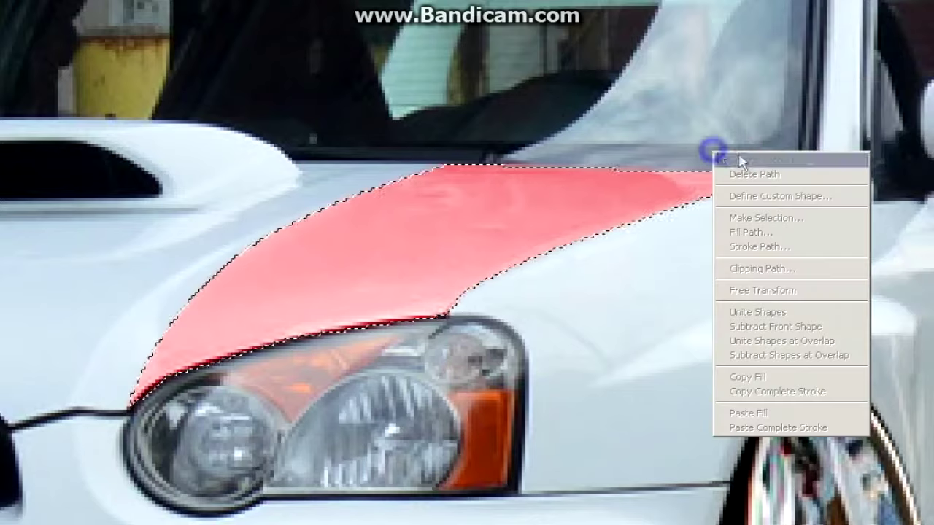
Darken the red fender stripe to brightness -41 and add an outline layer effect.
{"action": "left_click", "coordinate": [740, 162]}
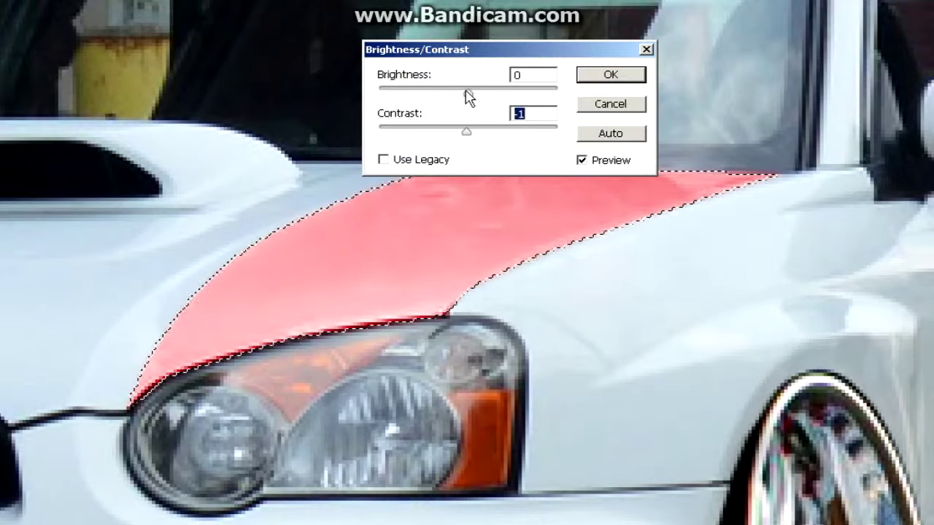
{"action": "left_click_drag", "start_coordinate": [466, 92], "coordinate": [443, 92]}
{"action": "key", "text": "Return"}
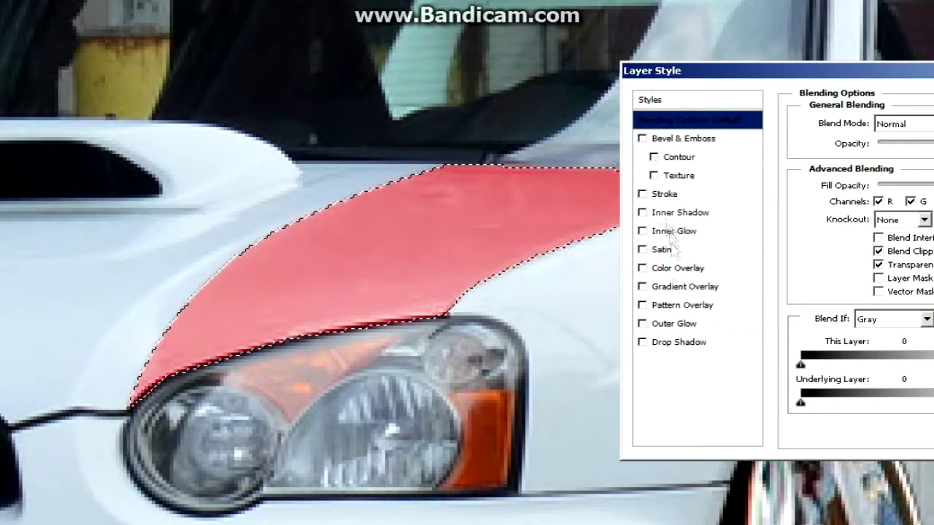
{"action": "left_click", "coordinate": [642, 194]}
{"action": "key", "text": "Return"}
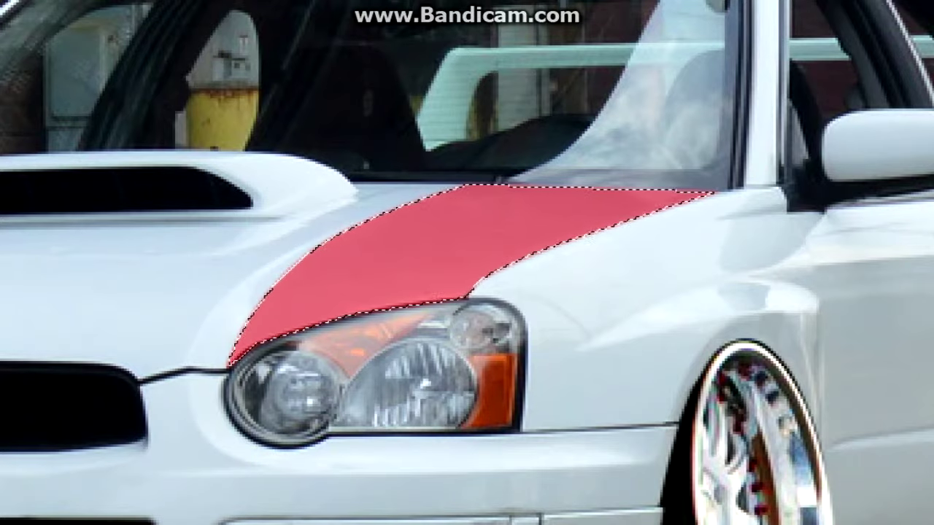
{"action": "left_click", "coordinate": [678, 195]}
Set the stripe stroke to Inside, then trace and fill a red stripe on the left fender.
{"action": "left_click", "coordinate": [910, 142]}
{"action": "left_click", "coordinate": [879, 162]}
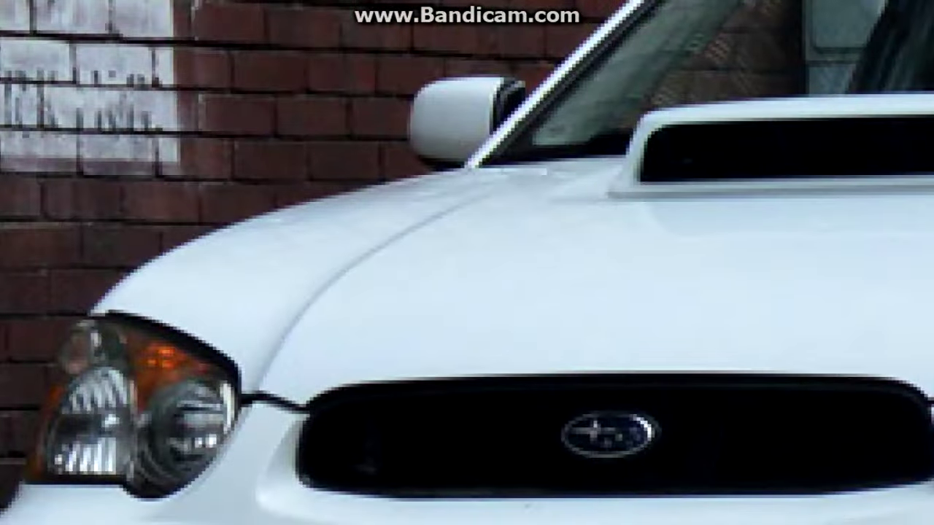
{"action": "left_click", "coordinate": [540, 170]}
{"action": "left_click", "coordinate": [335, 270]}
{"action": "left_click", "coordinate": [238, 394]}
{"action": "left_click", "coordinate": [470, 168]}
{"action": "left_click", "coordinate": [356, 190]}
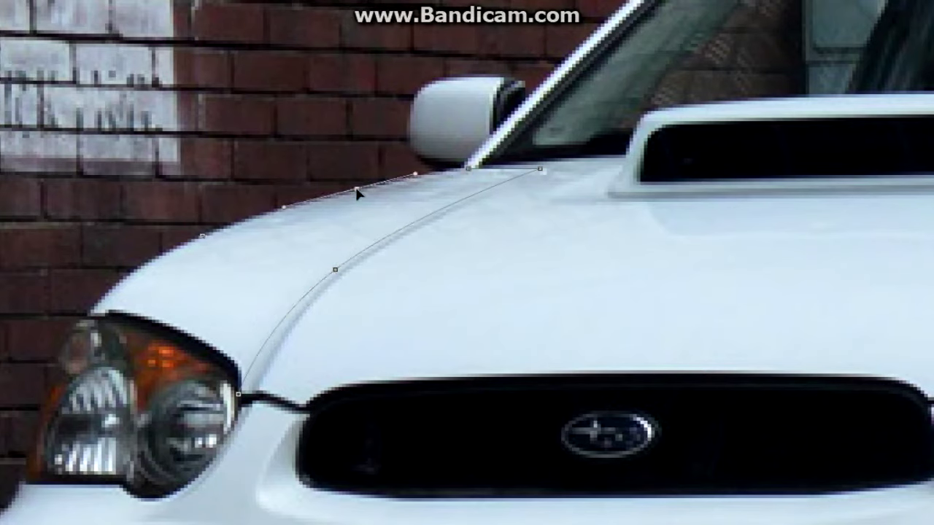
{"action": "right_click", "coordinate": [234, 376]}
{"action": "key", "text": "Return"}
{"action": "key", "text": "alt+BackSpace"}
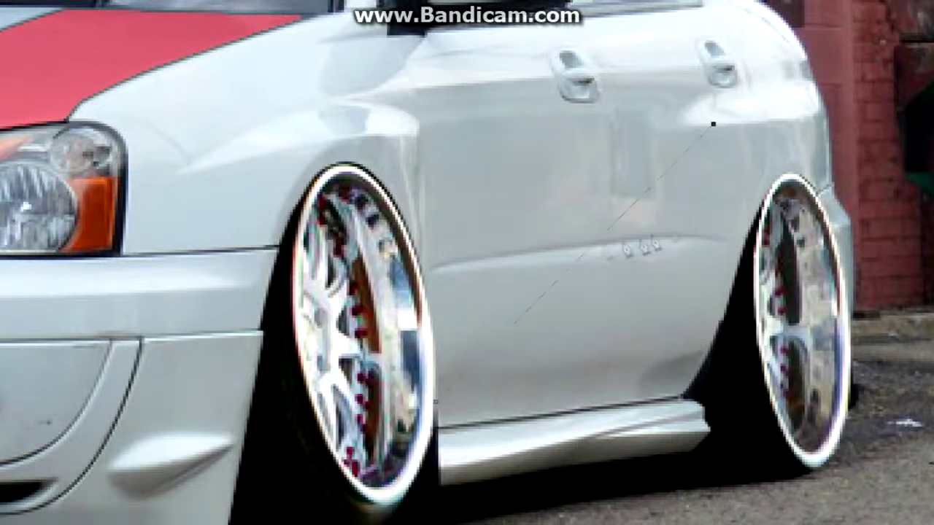
Trace the rear quarter panel around the wheel arch and fill that path red.
{"action": "left_click_drag", "start_coordinate": [651, 321], "coordinate": [581, 389]}
{"action": "left_click_drag", "start_coordinate": [824, 115], "coordinate": [781, 120]}
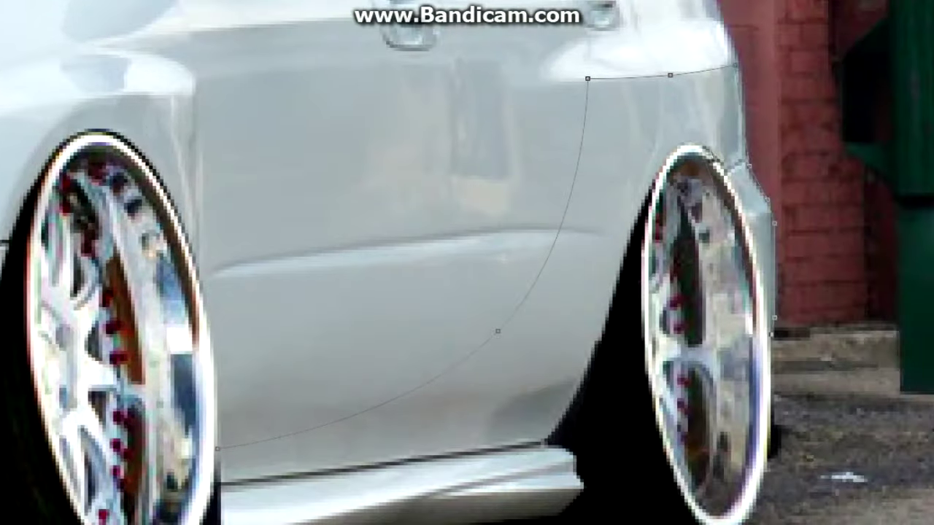
{"action": "mouse_move", "coordinate": [773, 318]}
{"action": "left_mouse_down"}
{"action": "mouse_move", "coordinate": [737, 233]}
{"action": "mouse_move", "coordinate": [764, 268]}
{"action": "left_mouse_up"}
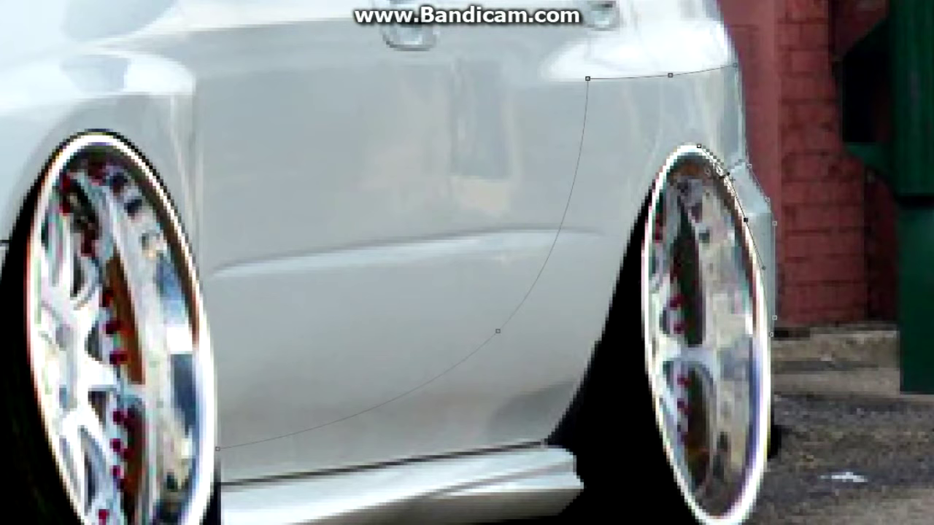
{"action": "left_click_drag", "start_coordinate": [634, 230], "coordinate": [541, 454]}
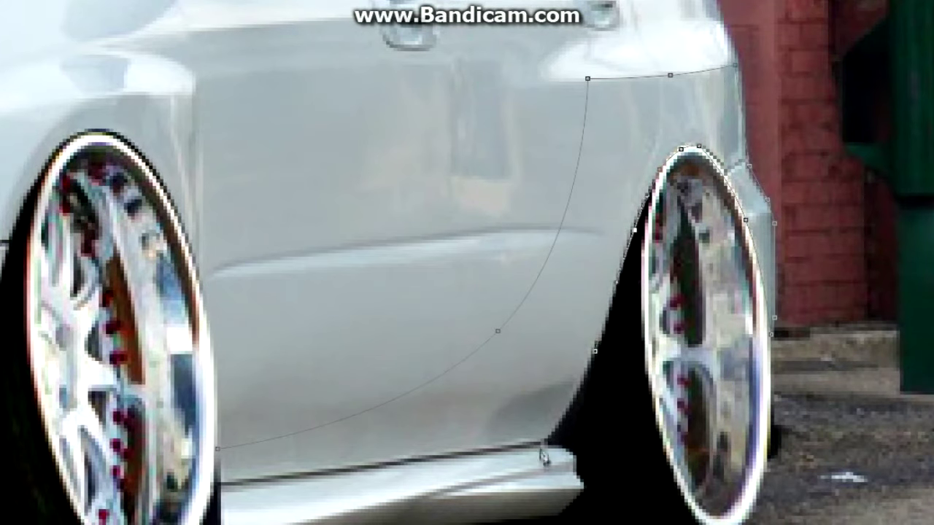
{"action": "right_click", "coordinate": [250, 124]}
{"action": "left_click", "coordinate": [292, 164]}
{"action": "key", "text": "Return"}
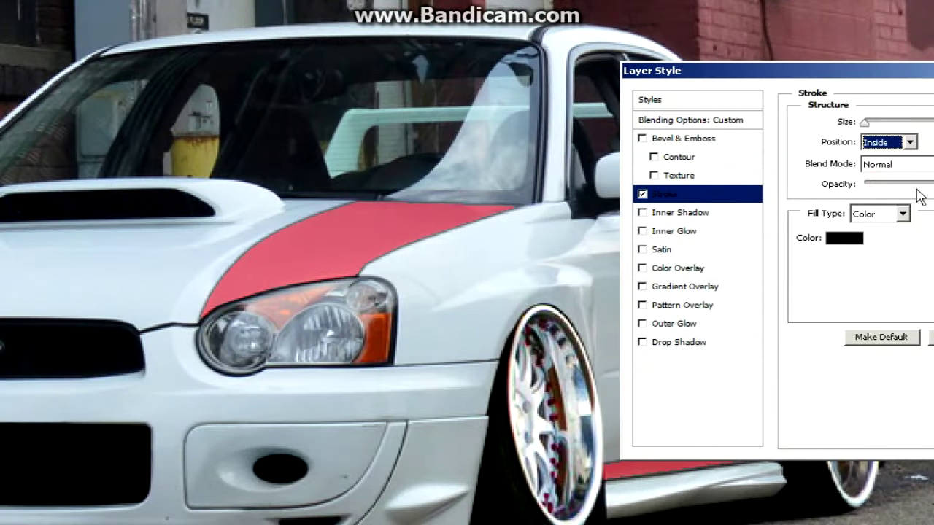
Set the stroke fill type back to solid Color after briefly trying Gradient.
{"action": "left_click", "coordinate": [902, 213]}
{"action": "left_click", "coordinate": [884, 245]}
{"action": "left_click", "coordinate": [902, 213]}
{"action": "left_click", "coordinate": [862, 231]}
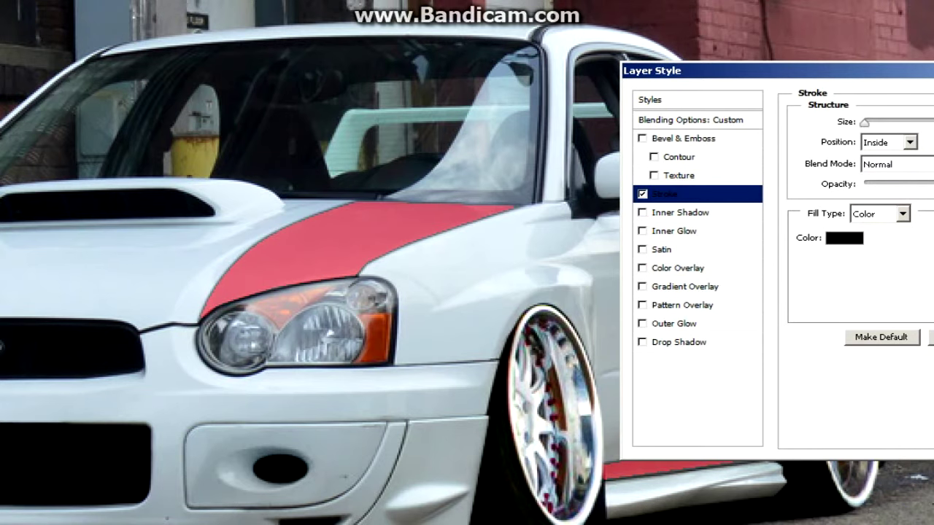
Set the stripe outline's blend mode to Darken and adjust its opacity.
{"action": "left_click", "coordinate": [898, 164]}
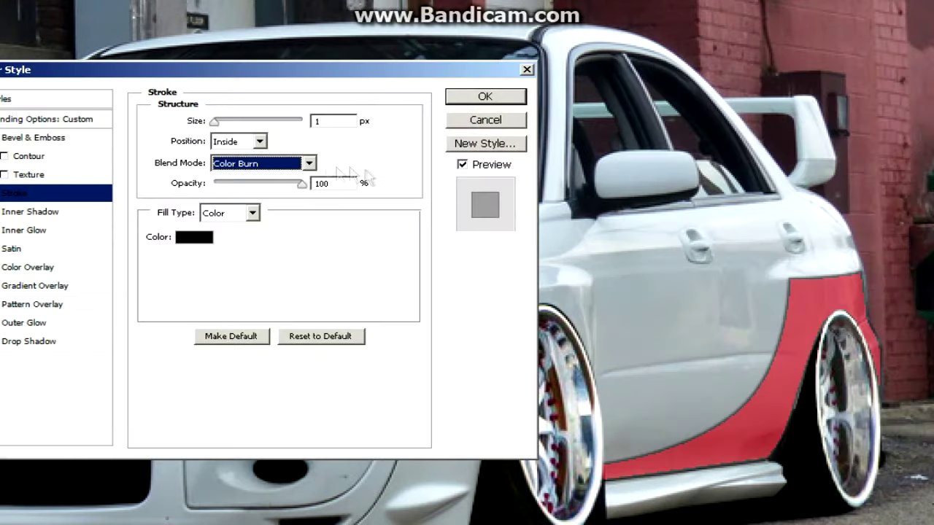
{"action": "scroll", "coordinate": [344, 219], "scroll_direction": "down", "scroll_amount": 7}
{"action": "scroll", "coordinate": [339, 217], "scroll_direction": "down", "scroll_amount": 15}
{"action": "left_click", "coordinate": [267, 163]}
{"action": "left_click", "coordinate": [309, 156]}
{"action": "scroll", "coordinate": [333, 224], "scroll_direction": "up", "scroll_amount": 10}
{"action": "scroll", "coordinate": [321, 204], "scroll_direction": "down", "scroll_amount": 2}
{"action": "mouse_move", "coordinate": [300, 184]}
{"action": "left_mouse_down"}
{"action": "mouse_move", "coordinate": [272, 192]}
{"action": "mouse_move", "coordinate": [368, 181]}
{"action": "left_mouse_up"}
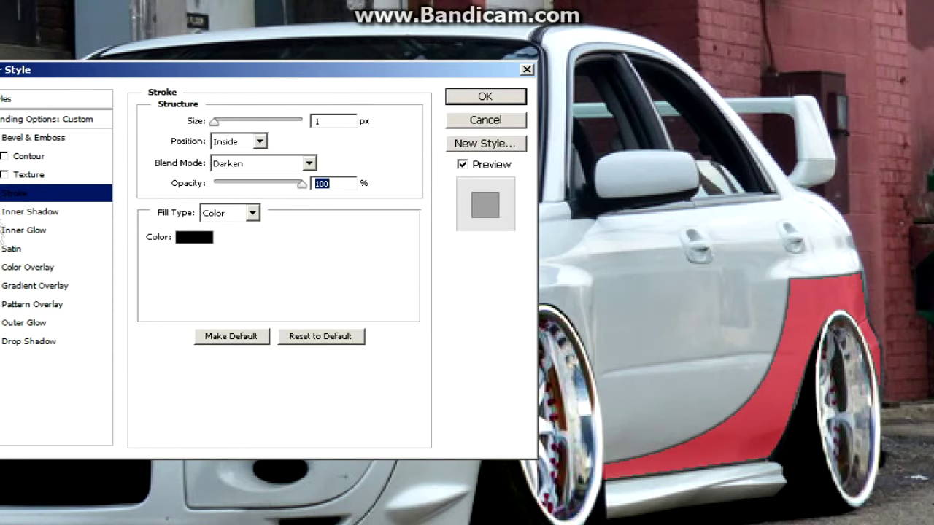